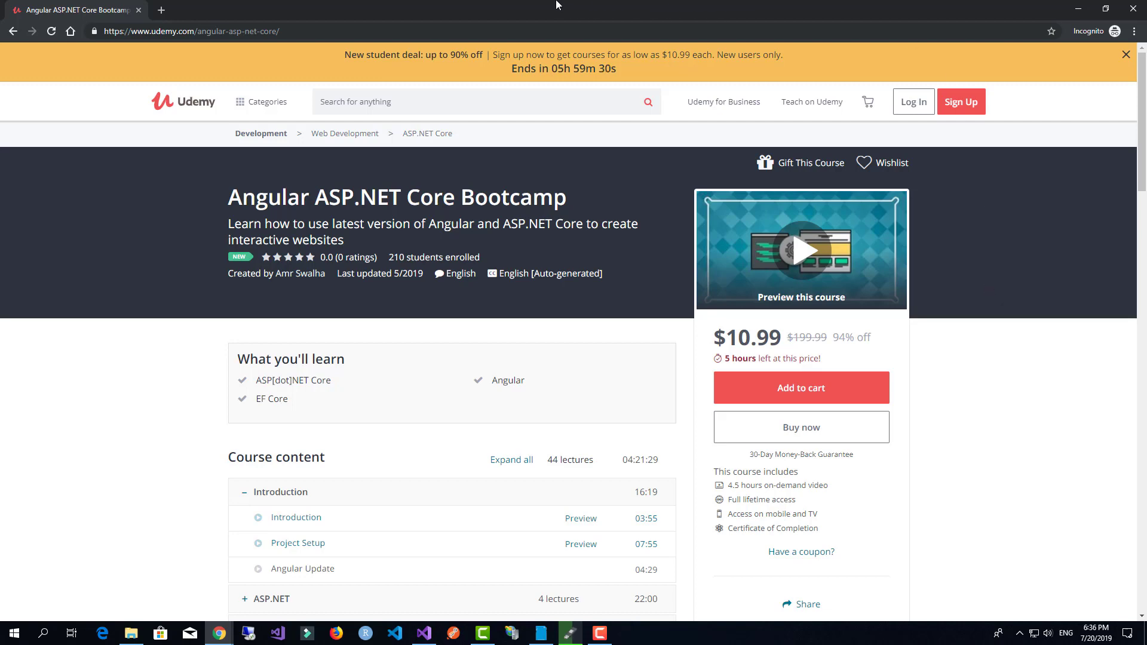
Switch to the Visual Studio 2019 start window and start a new project from the ASP.NET Core Web Application template
{"action": "left_click_drag", "start_coordinate": [556, 6], "coordinate": [1146, 138]}
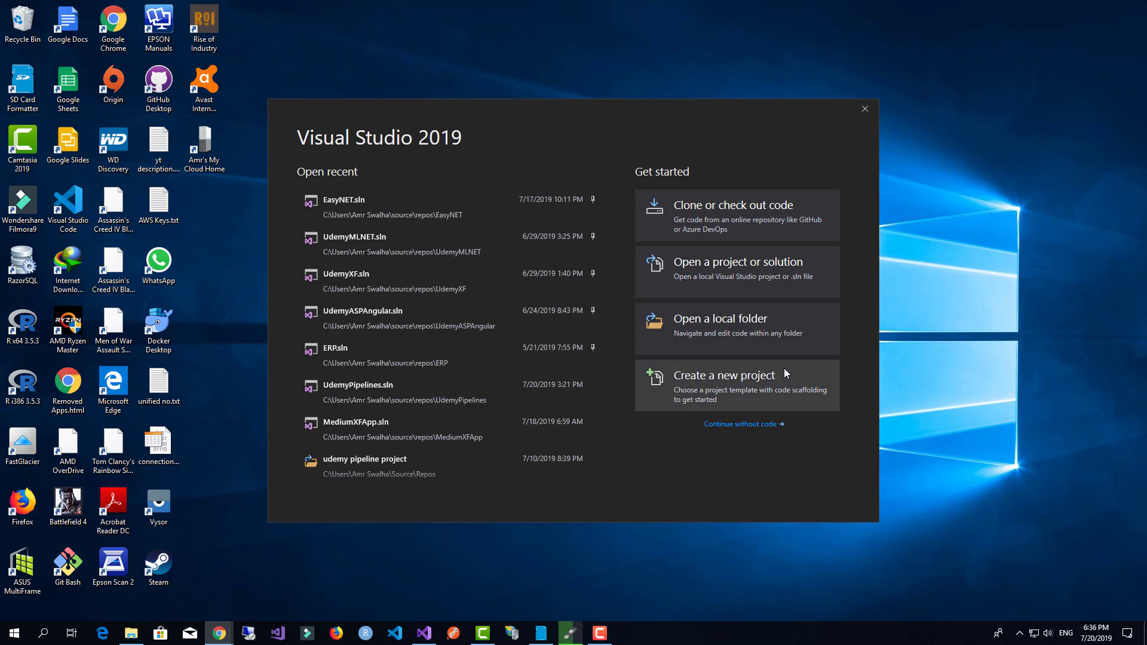
{"action": "left_click", "coordinate": [791, 392]}
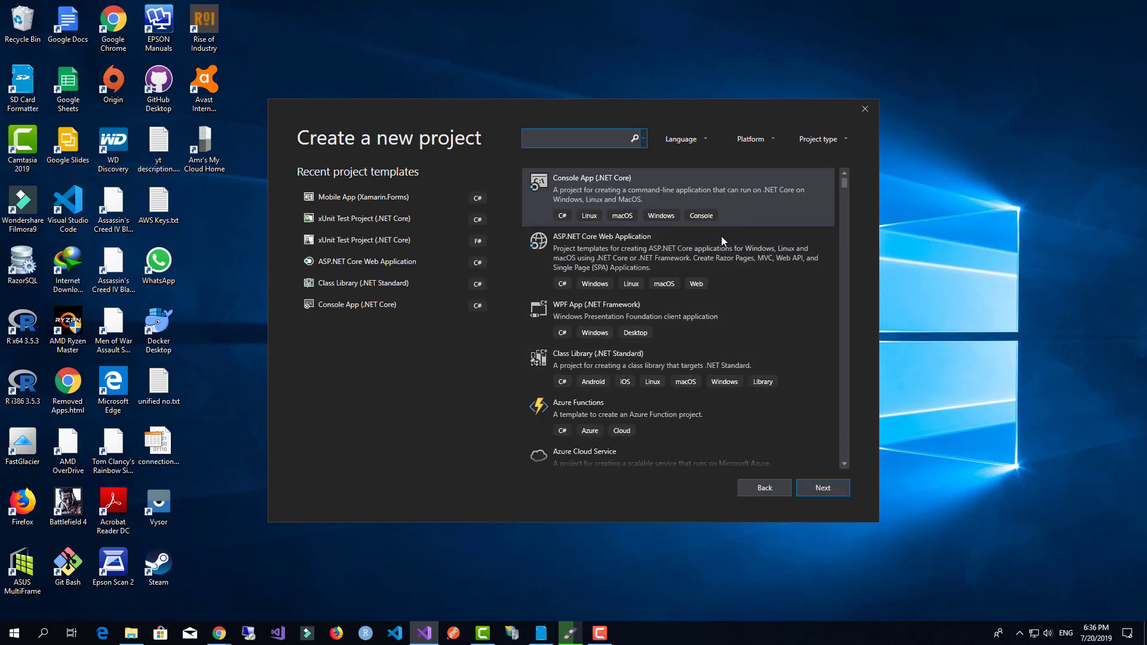
{"action": "left_click", "coordinate": [714, 256]}
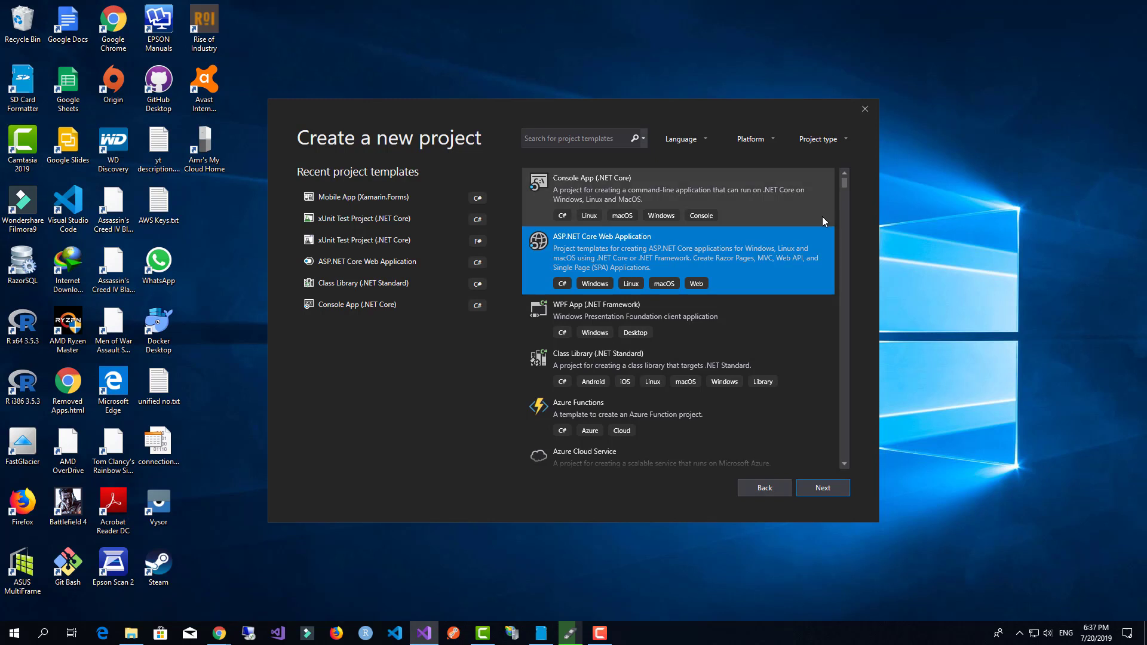
{"action": "left_click", "coordinate": [828, 492]}
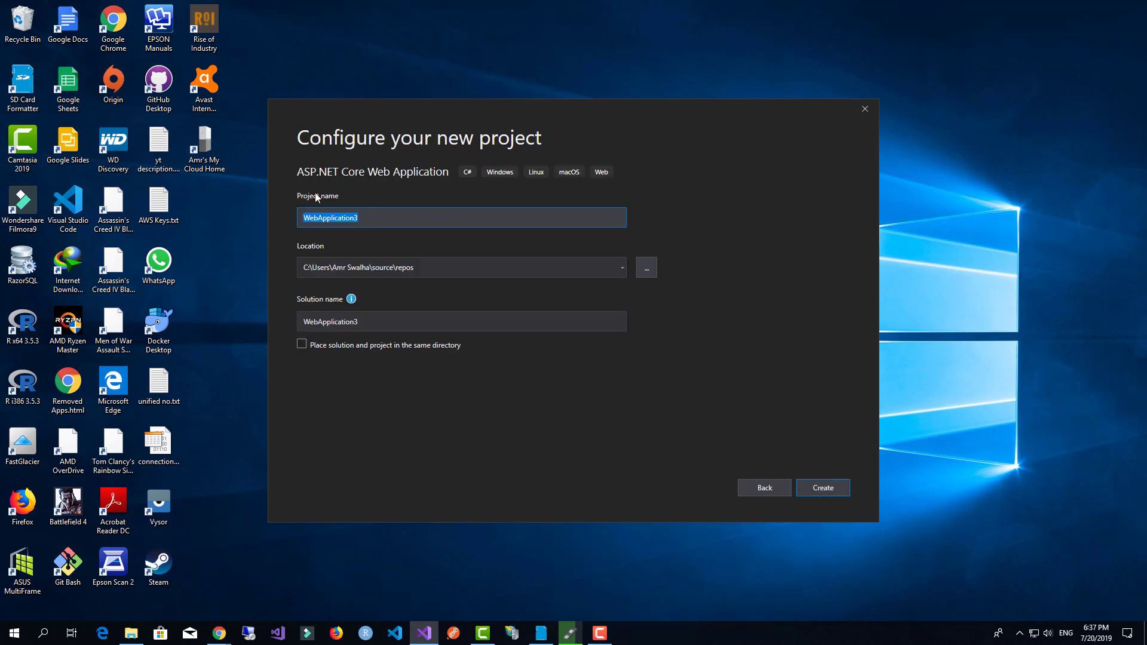
Name the solution TXLYouTube and the project WebApp, and continue to the web application template choices
{"action": "left_click", "coordinate": [395, 321]}
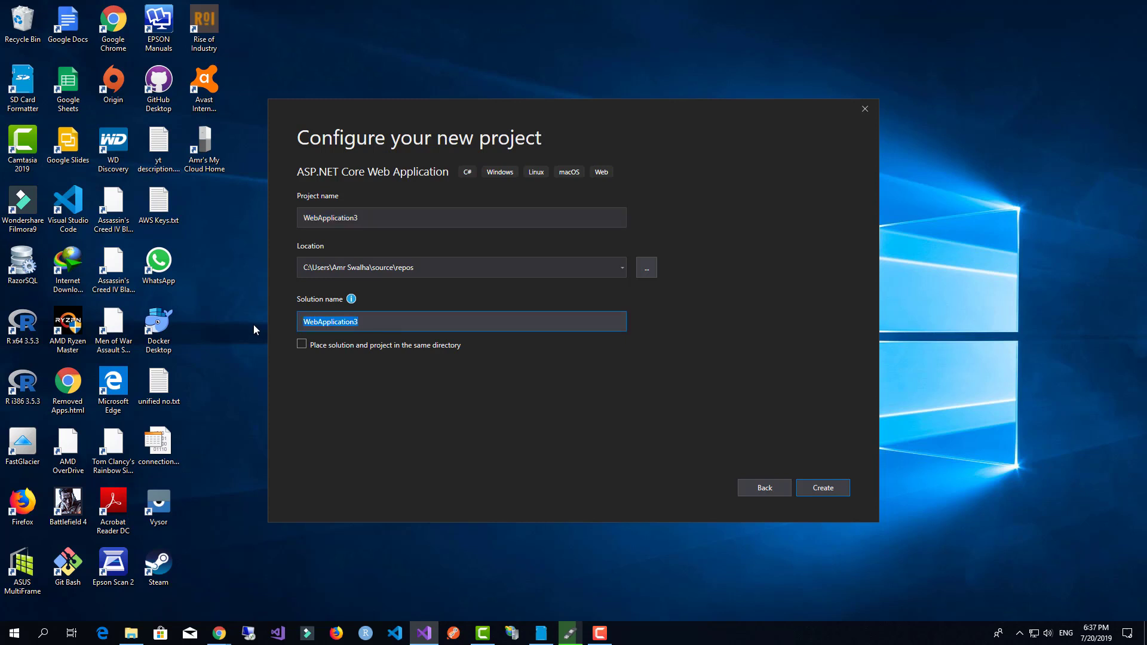
{"action": "type", "text": "TXLYouTube"}
{"action": "left_click", "coordinate": [329, 219]}
{"action": "left_click_drag", "start_coordinate": [372, 218], "coordinate": [332, 216]}
{"action": "key", "text": "BackSpace"}
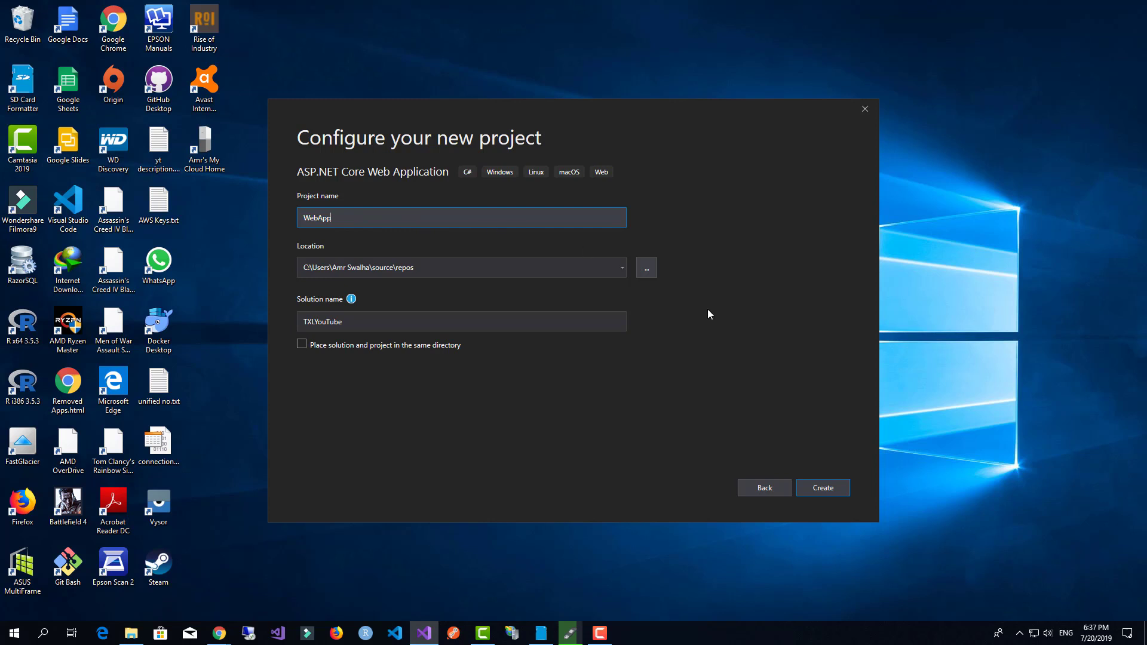
{"action": "left_click", "coordinate": [818, 488]}
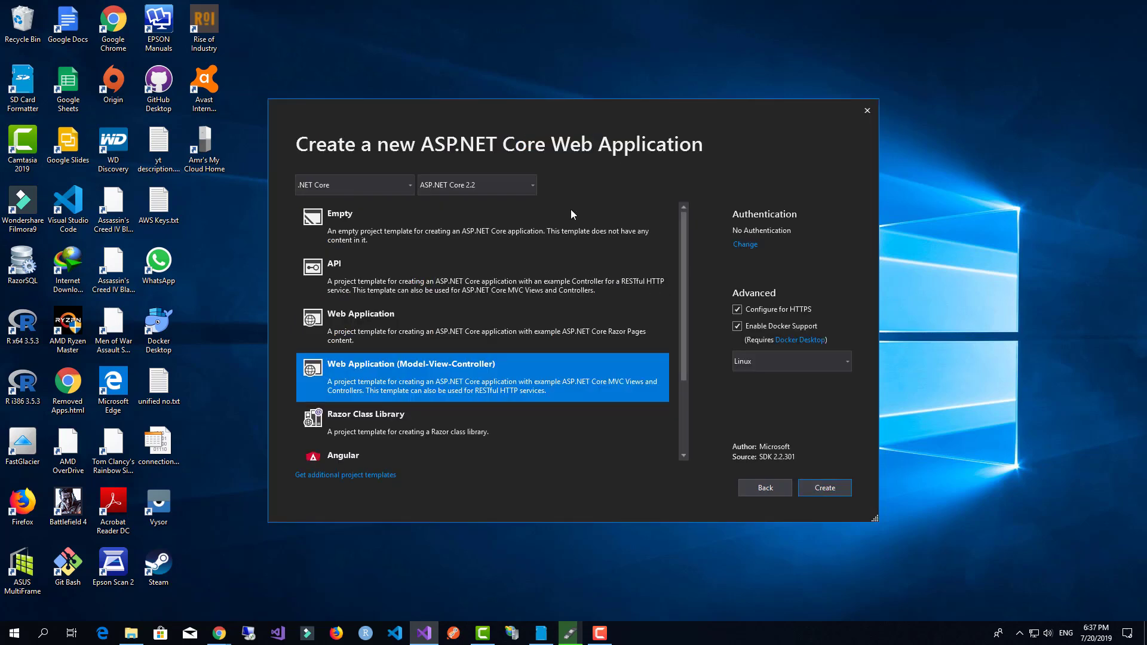
Review the framework and version choices, and select the Angular project template with .NET Core and ASP.NET Core 2.2
{"action": "scroll", "coordinate": [577, 388], "scroll_direction": "down", "scroll_amount": 3}
{"action": "scroll", "coordinate": [580, 362], "scroll_direction": "up", "scroll_amount": 3}
{"action": "left_click", "coordinate": [512, 188]}
{"action": "left_click", "coordinate": [557, 181]}
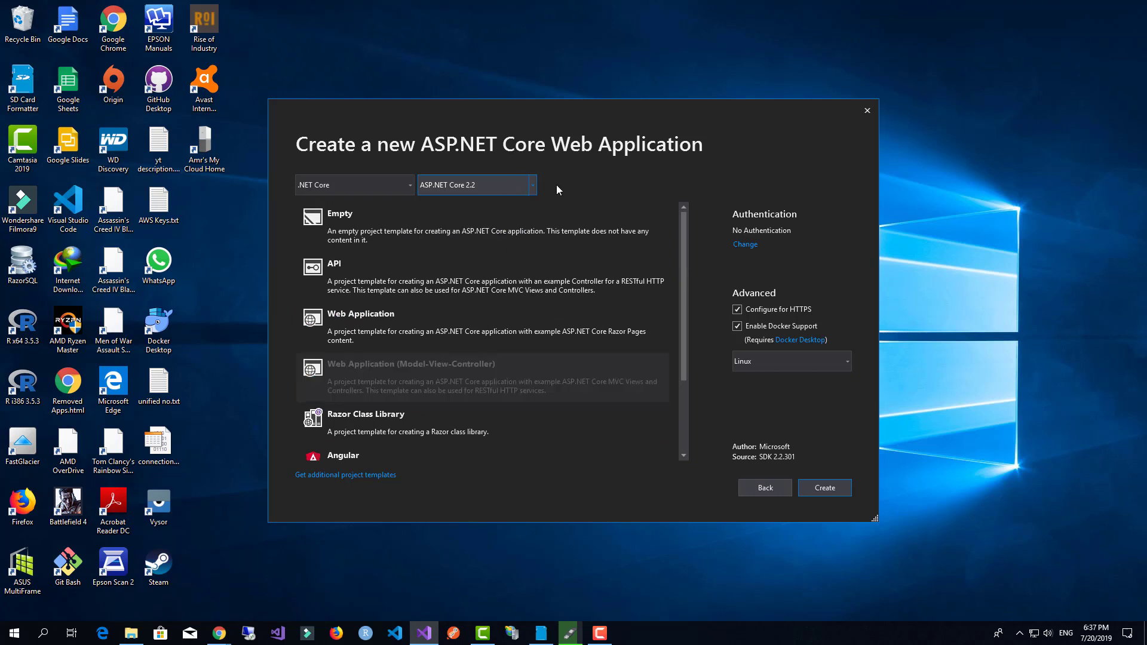
{"action": "left_click", "coordinate": [361, 186]}
{"action": "left_click", "coordinate": [362, 185]}
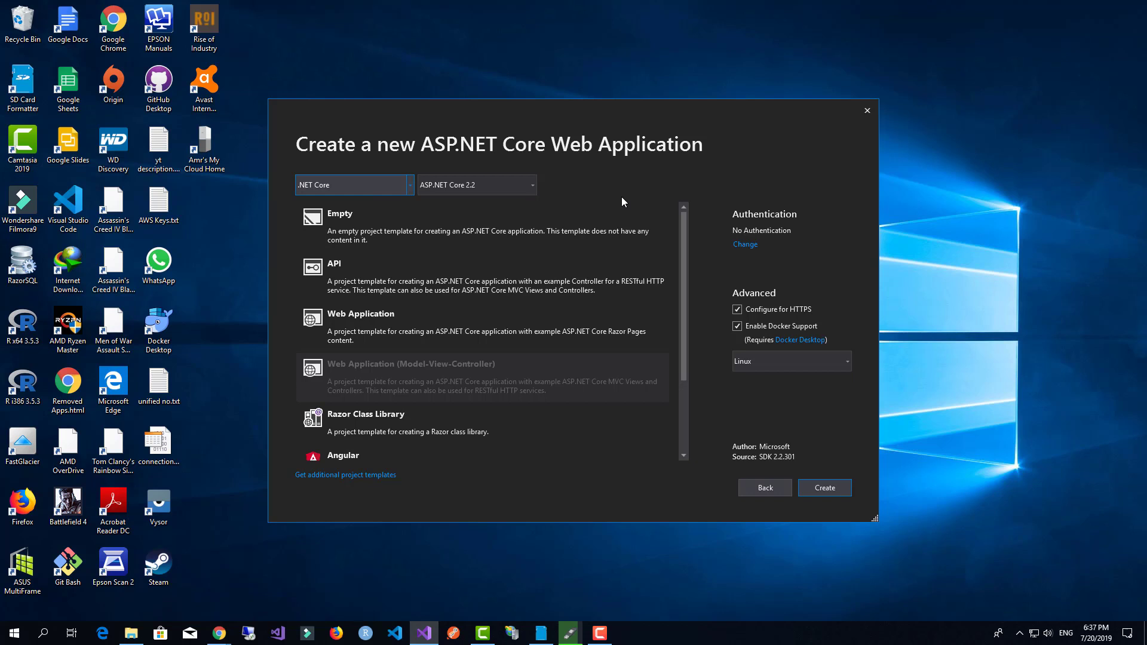
{"action": "scroll", "coordinate": [577, 356], "scroll_direction": "down", "scroll_amount": 3}
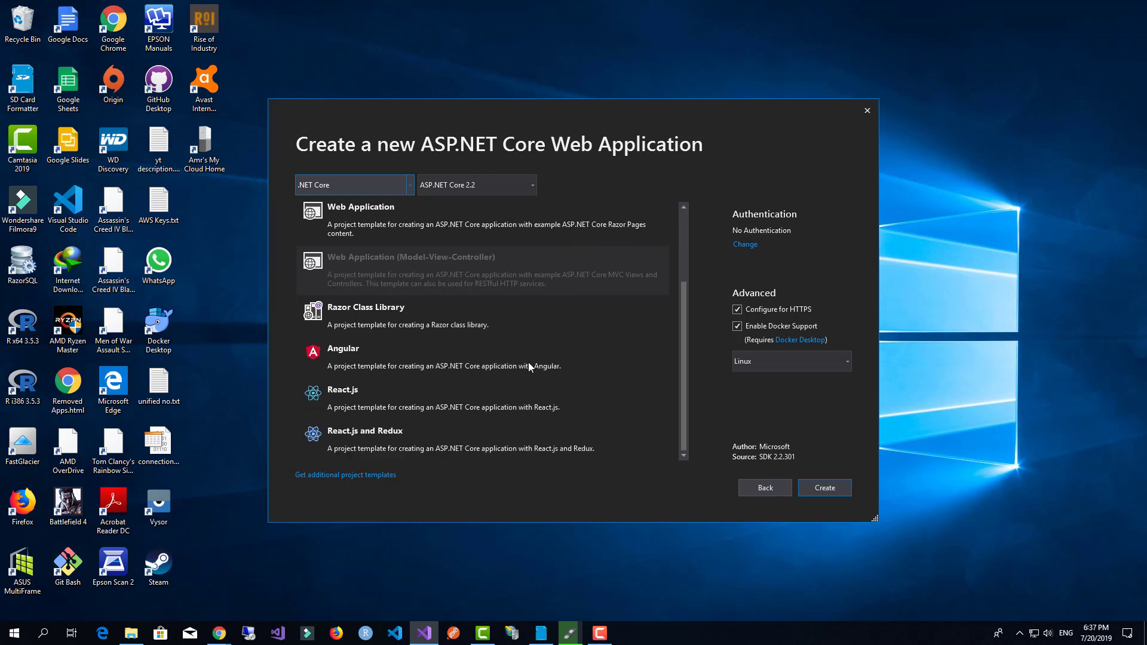
{"action": "left_click", "coordinate": [436, 355]}
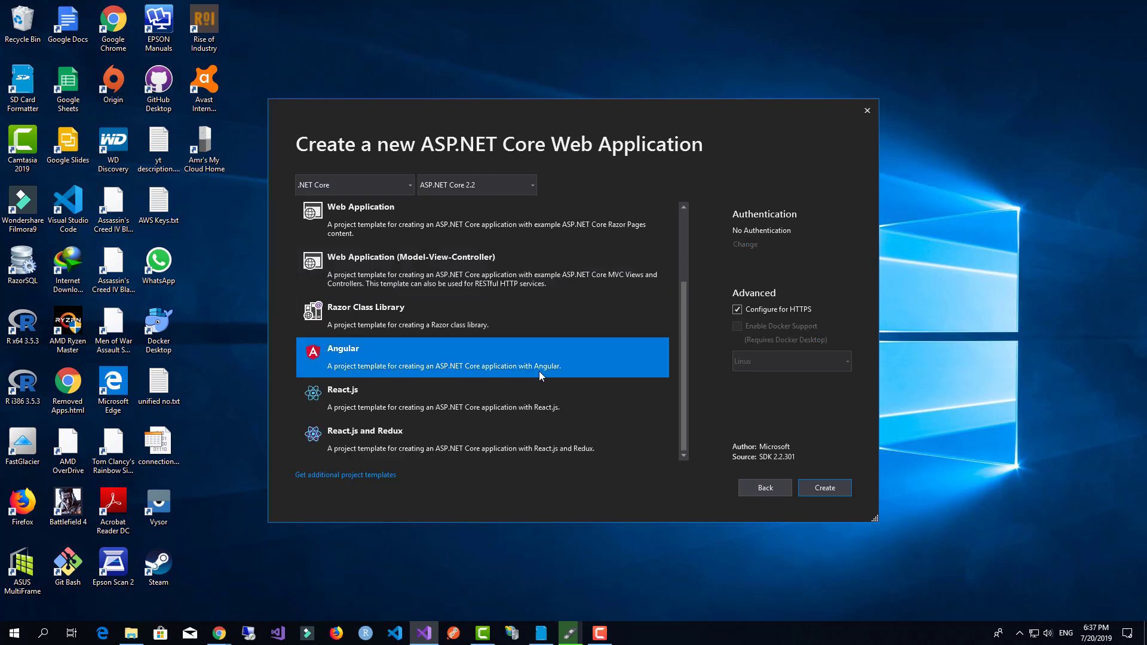
{"action": "left_click", "coordinate": [756, 312]}
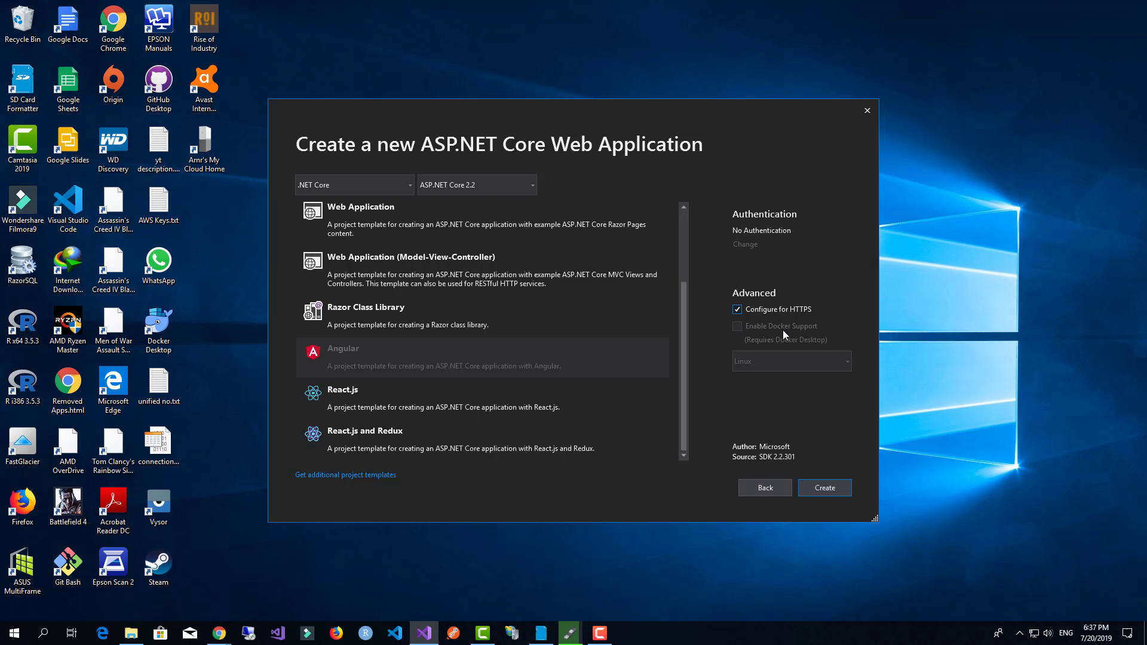
Try ASP.NET Core 2.0 as the framework version, and switch back to ASP.NET Core 2.2
{"action": "left_click", "coordinate": [454, 185]}
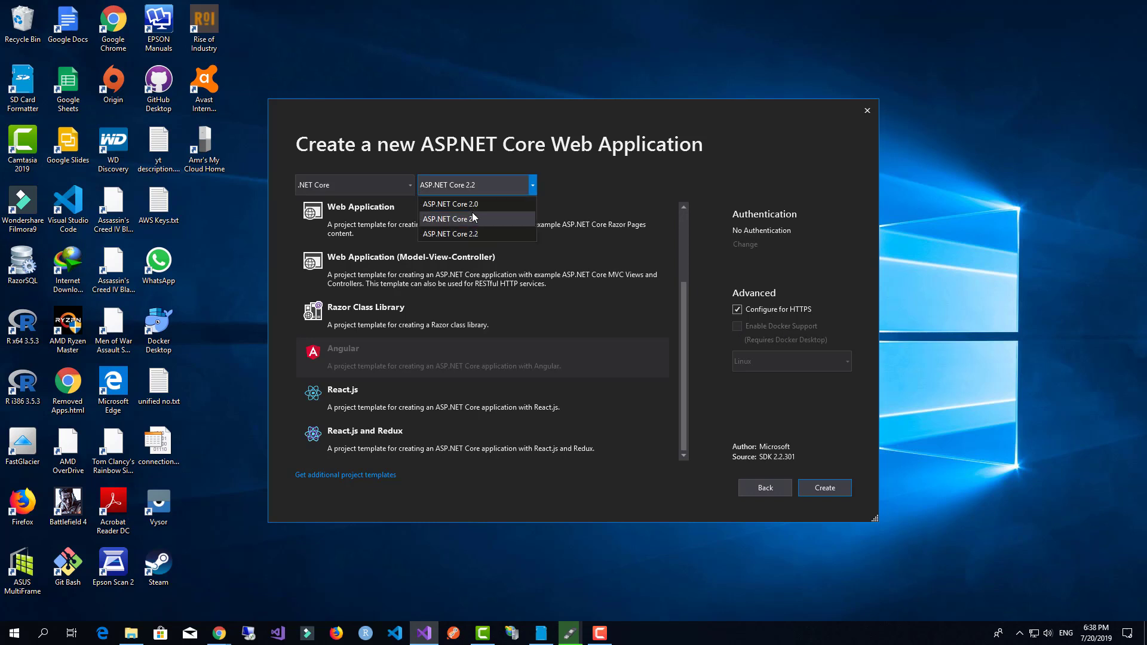
{"action": "left_click", "coordinate": [474, 203]}
{"action": "left_click", "coordinate": [476, 195]}
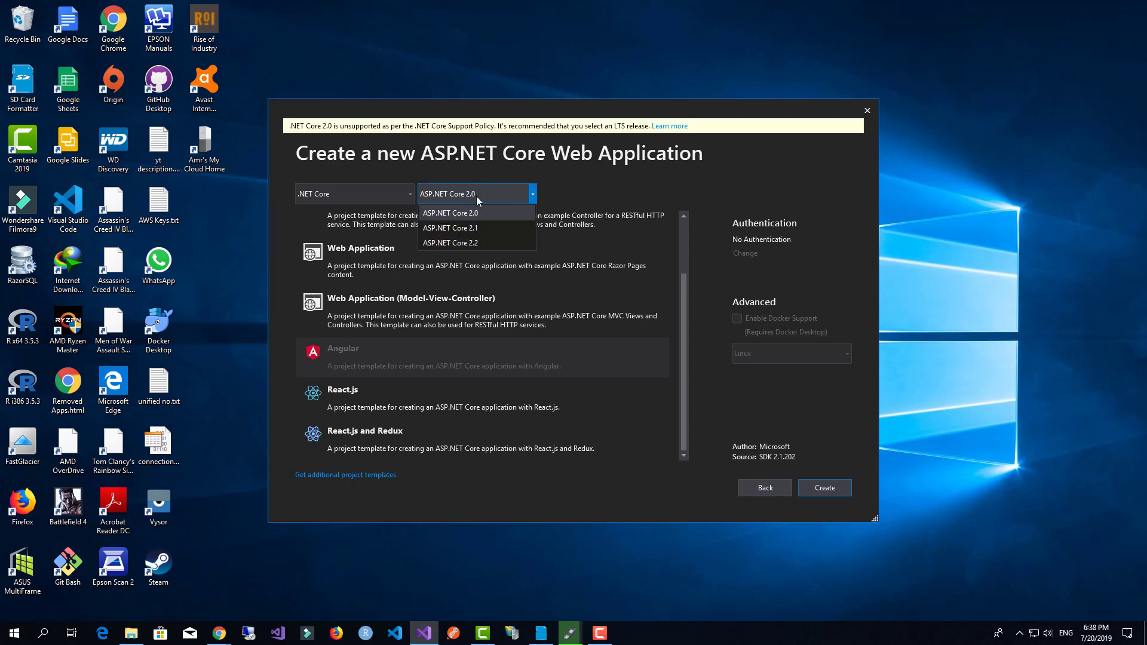
{"action": "left_click", "coordinate": [480, 242]}
Try .NET Framework as the target for the Angular template, and switch back to .NET Core
{"action": "left_click", "coordinate": [327, 189]}
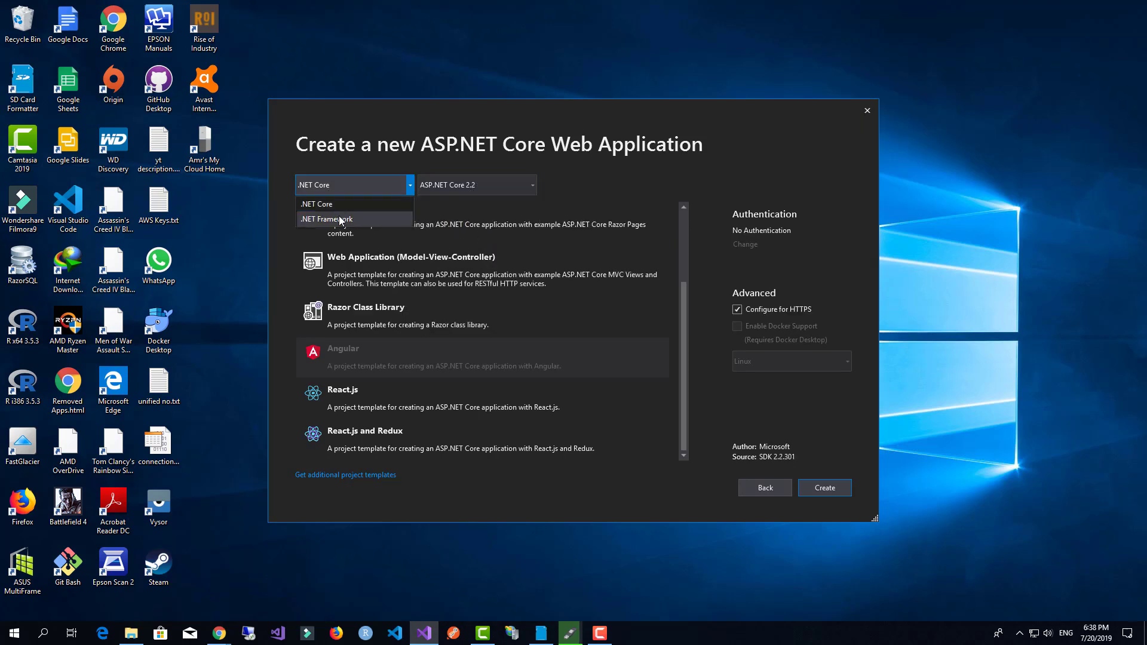
{"action": "left_click", "coordinate": [339, 220]}
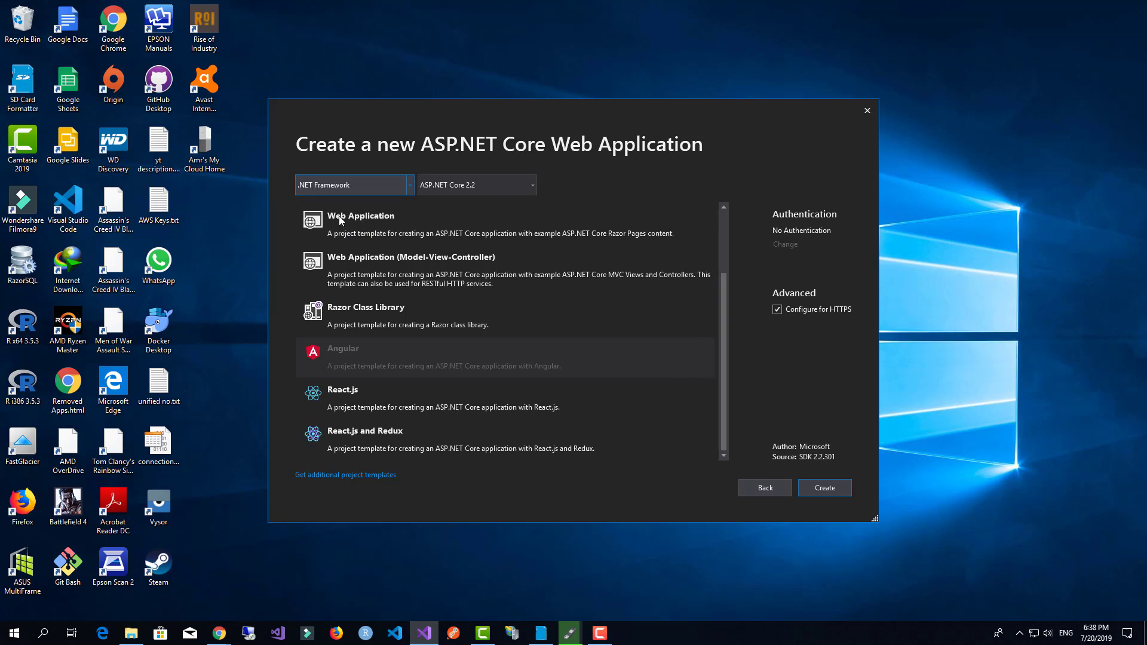
{"action": "left_click", "coordinate": [427, 349]}
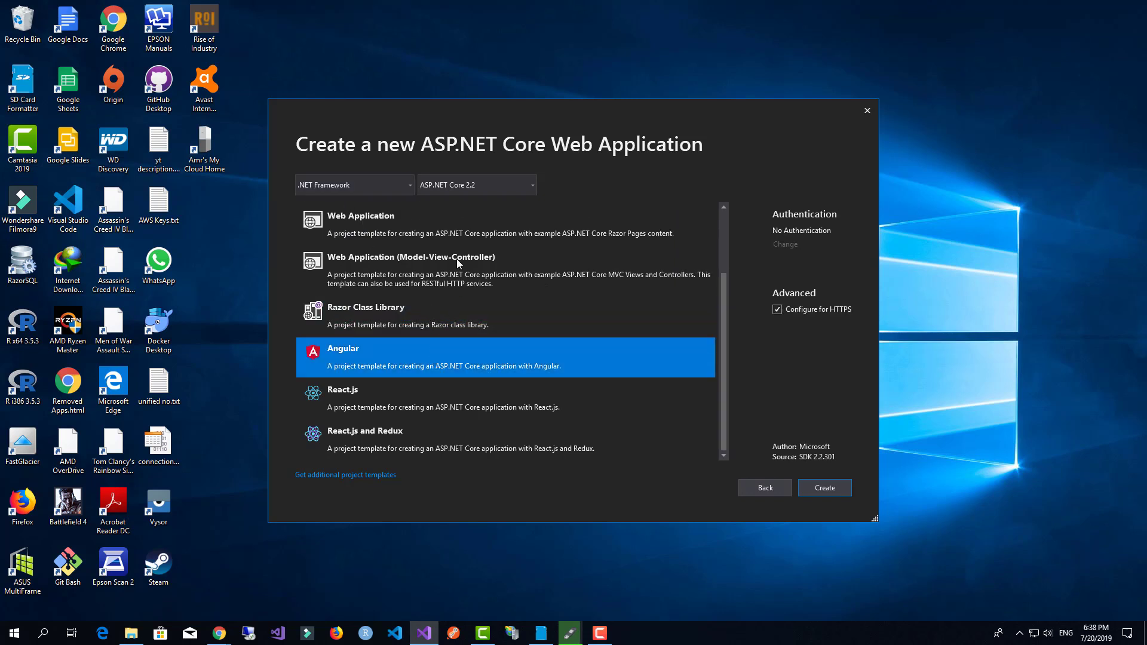
{"action": "left_click", "coordinate": [390, 189]}
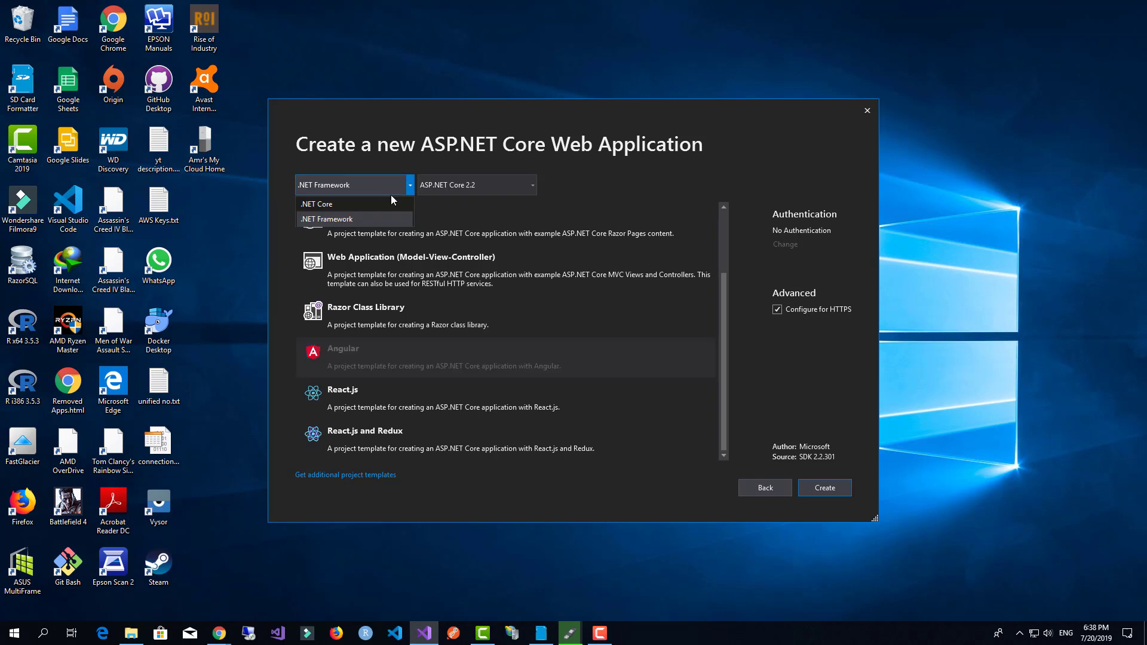
{"action": "left_click", "coordinate": [380, 204]}
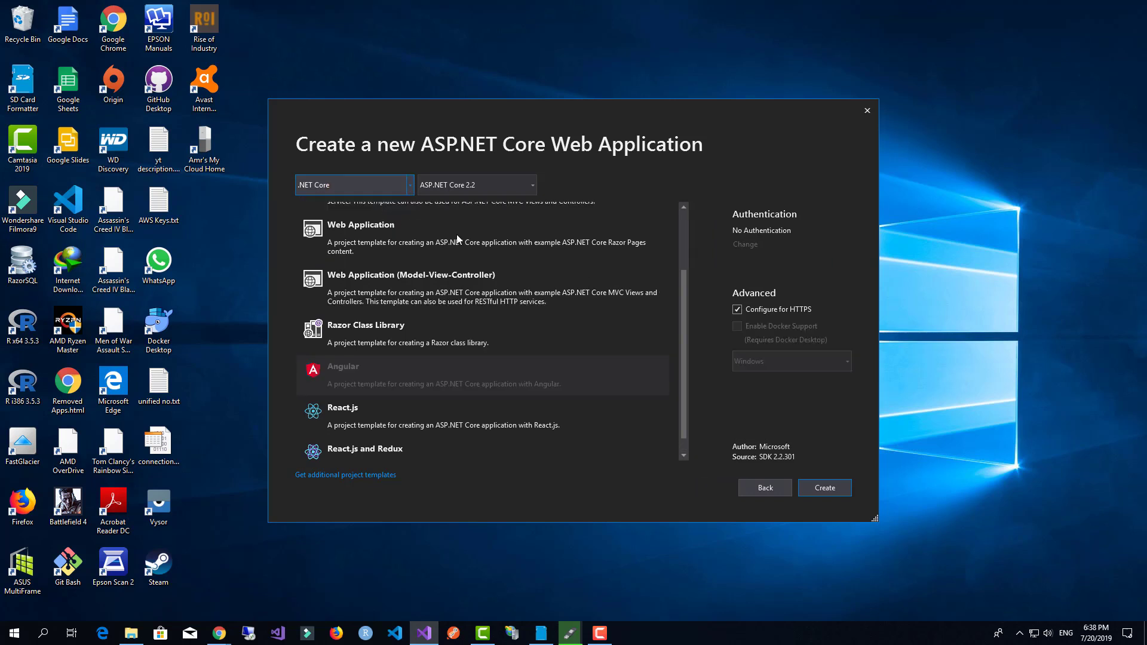
Create the project from the Angular template with ASP.NET Core 2.2 as the version
{"action": "left_click", "coordinate": [507, 371]}
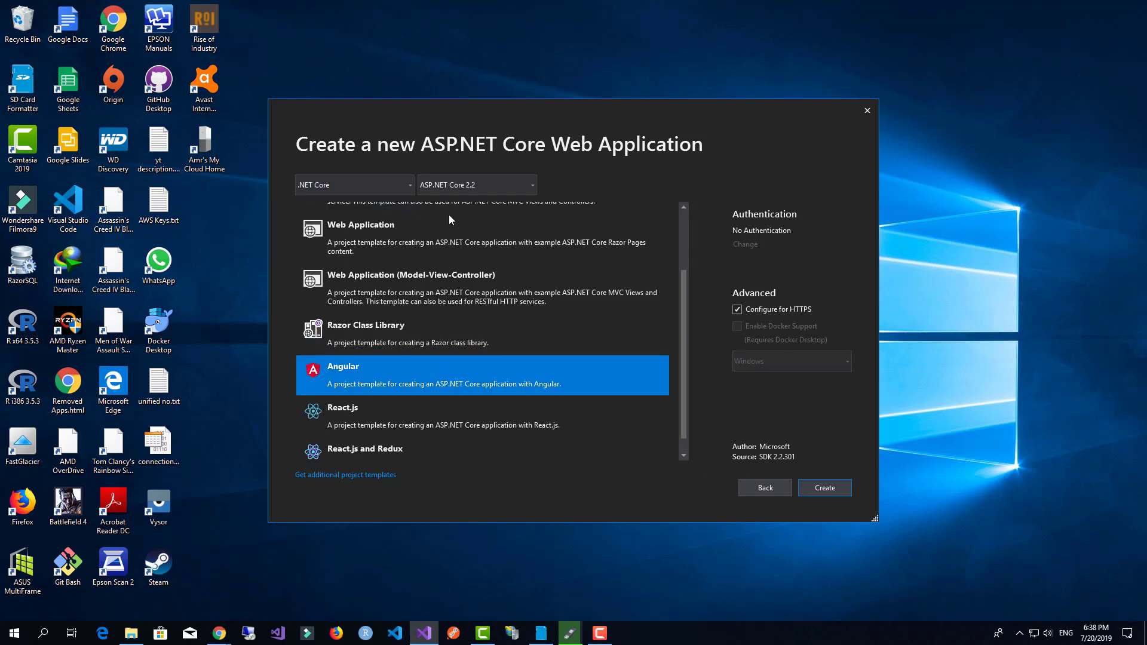
{"action": "left_click", "coordinate": [476, 188]}
{"action": "left_click", "coordinate": [483, 230]}
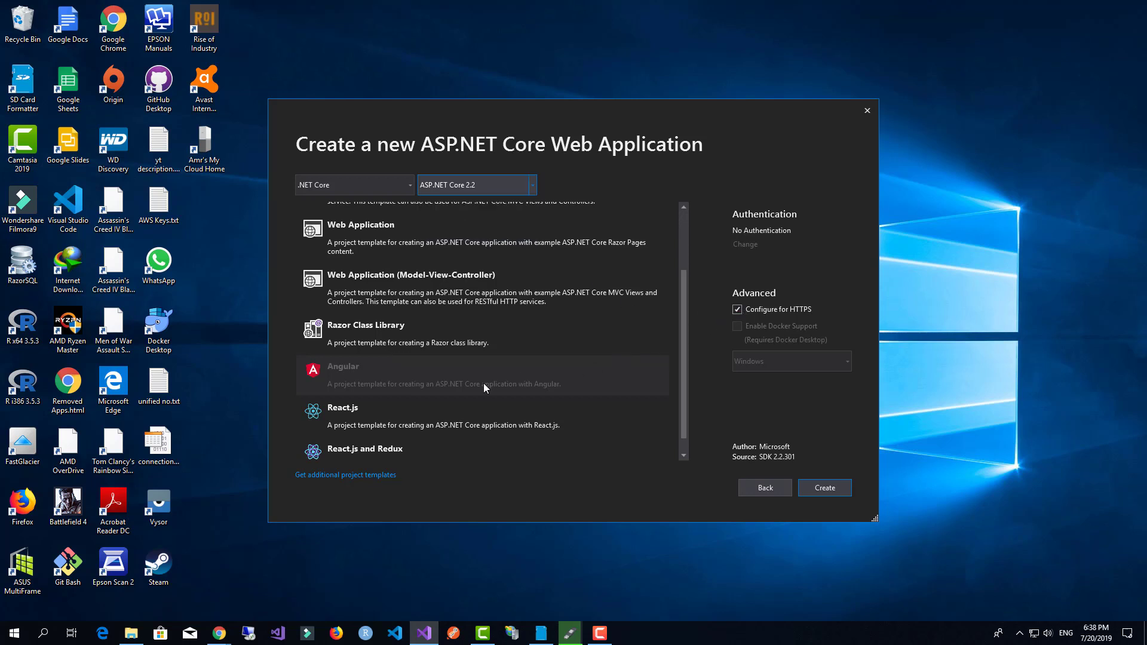
{"action": "left_click", "coordinate": [839, 487]}
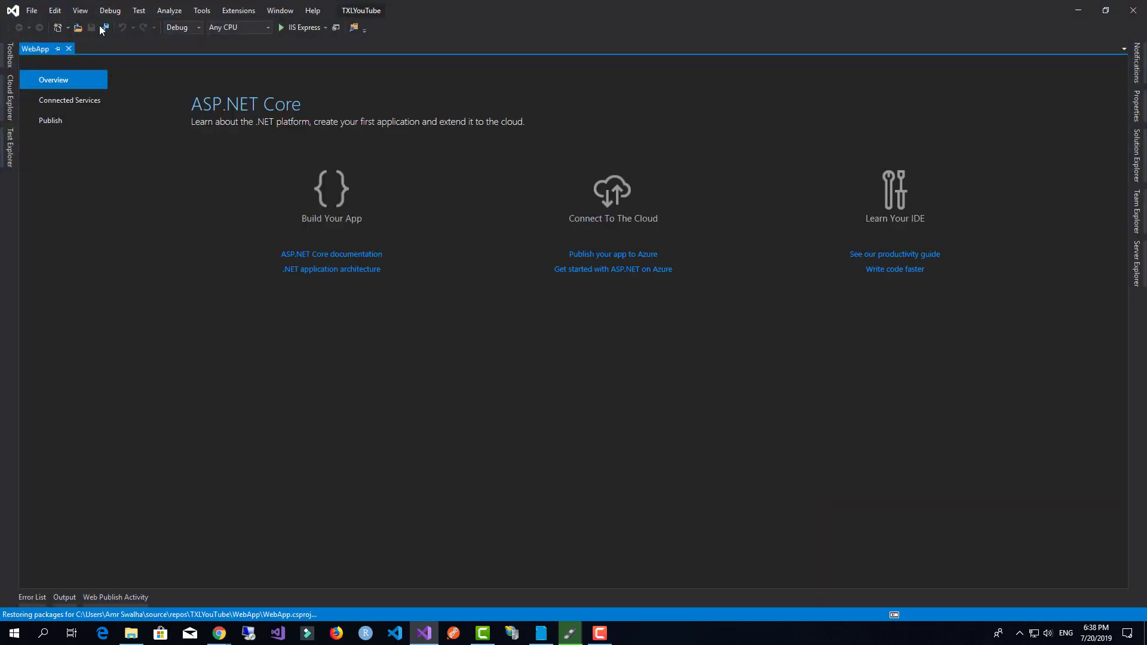
Look through the WebApp project's Overview, Connected Services and Publish pages, and close the project page
{"action": "left_click", "coordinate": [78, 102]}
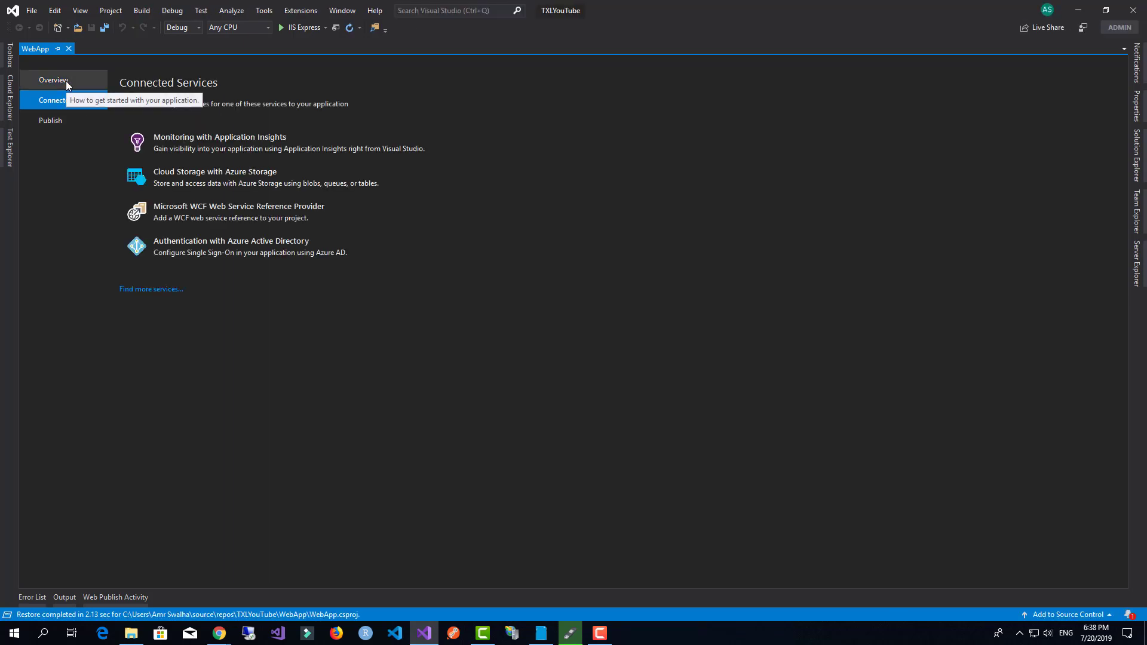
{"action": "left_click", "coordinate": [65, 81]}
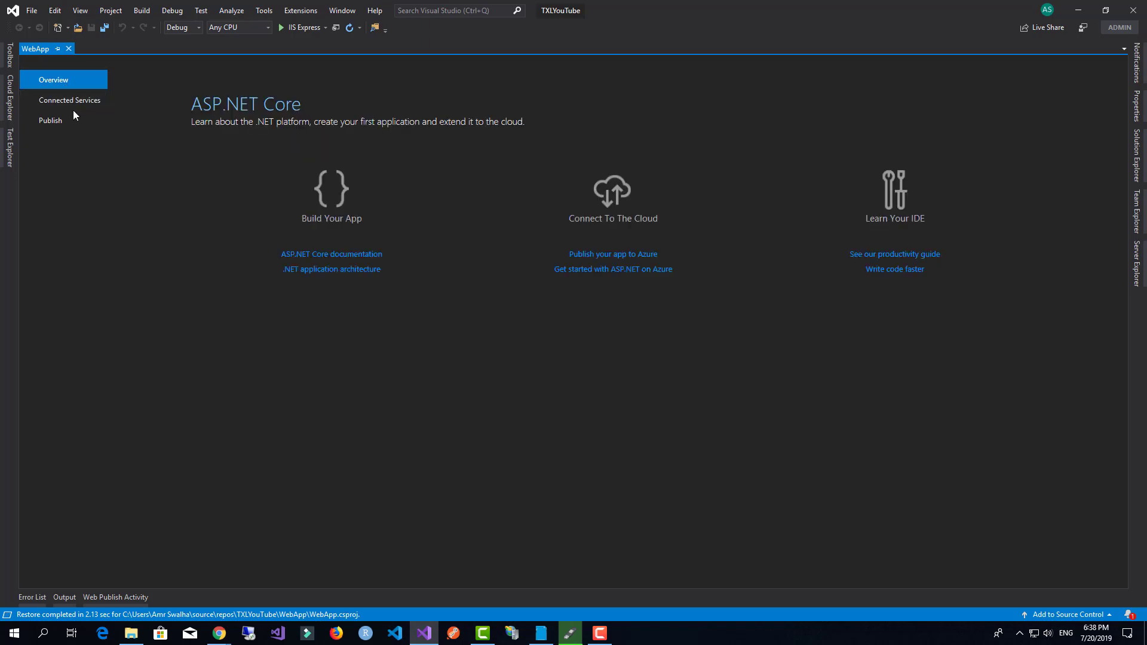
{"action": "left_click", "coordinate": [67, 105]}
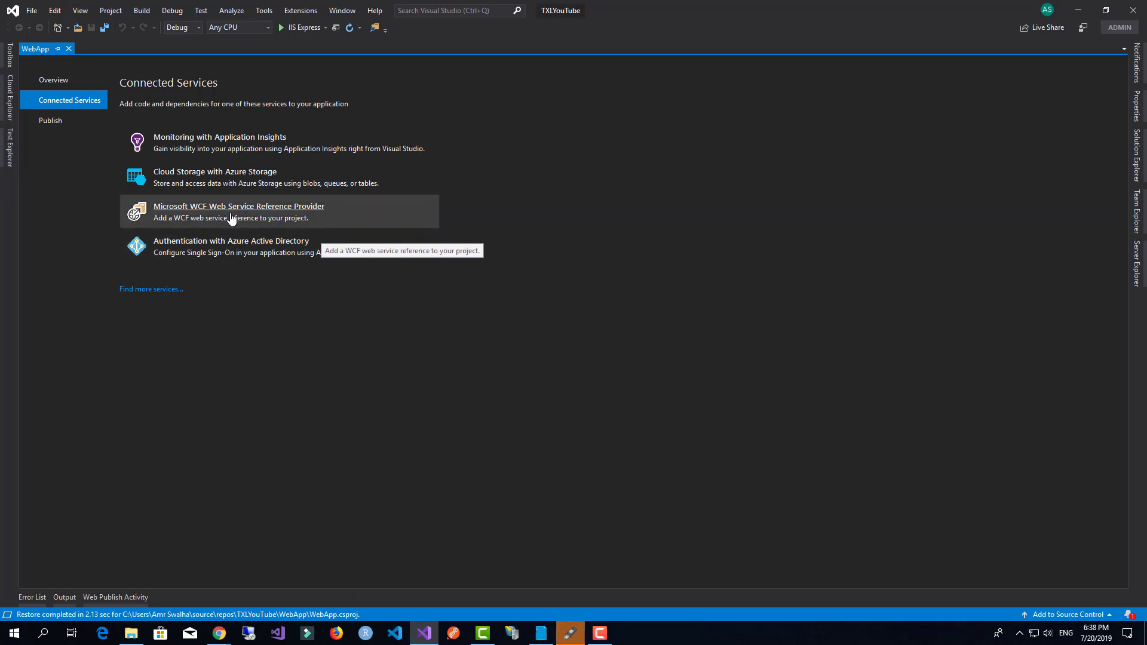
{"action": "left_click", "coordinate": [52, 125]}
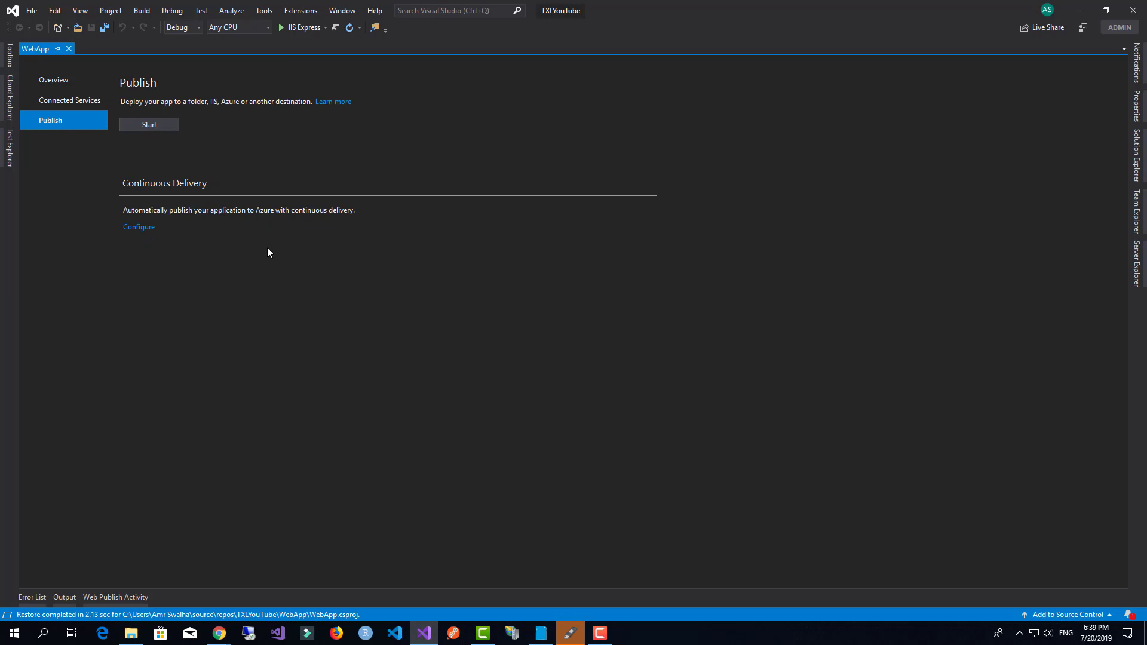
{"action": "middle_click", "coordinate": [37, 52]}
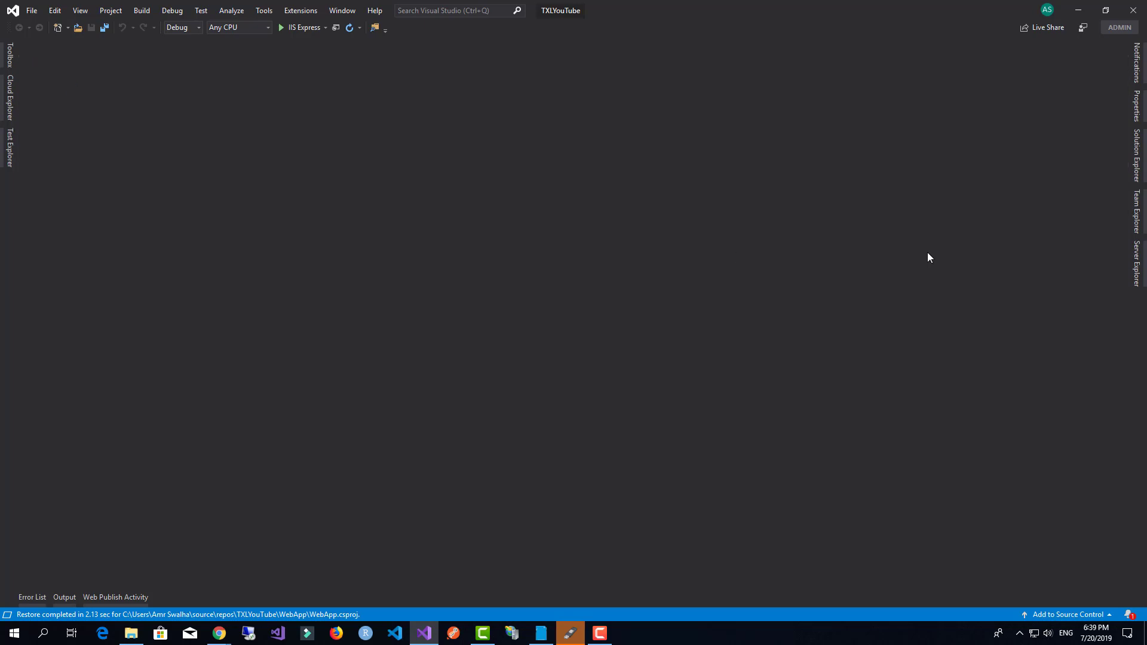
Show the project tree, view the services offered for adding a connected service to WebApp, and close that page
{"action": "left_click", "coordinate": [1138, 165]}
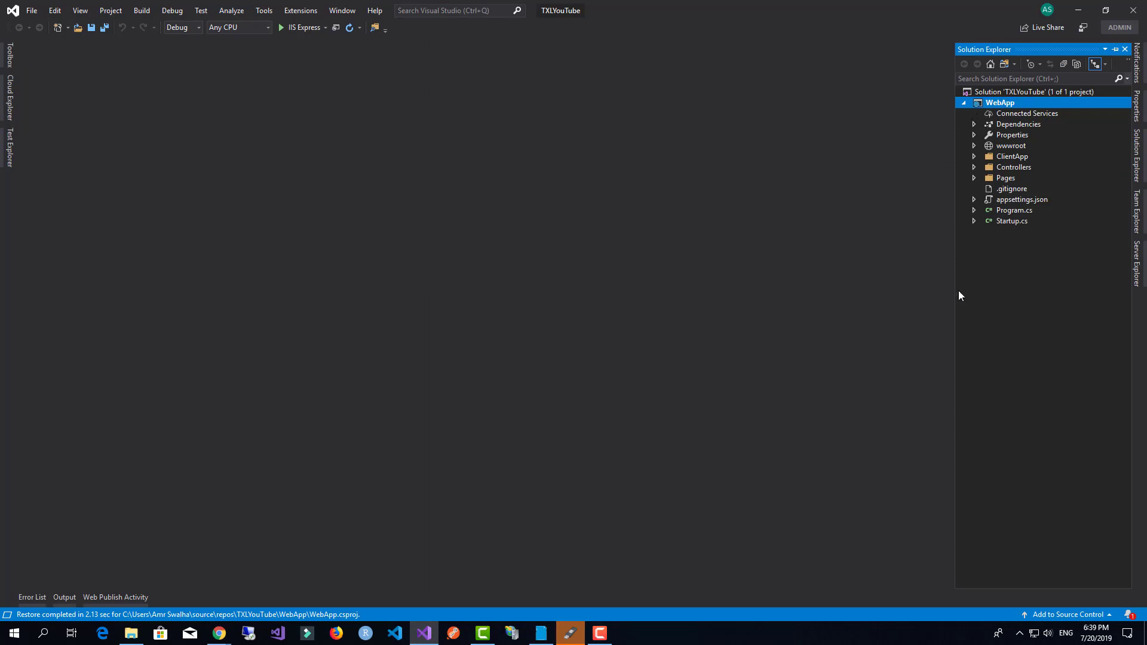
{"action": "right_click", "coordinate": [986, 314]}
{"action": "left_click", "coordinate": [1067, 249]}
{"action": "left_click", "coordinate": [1000, 117]}
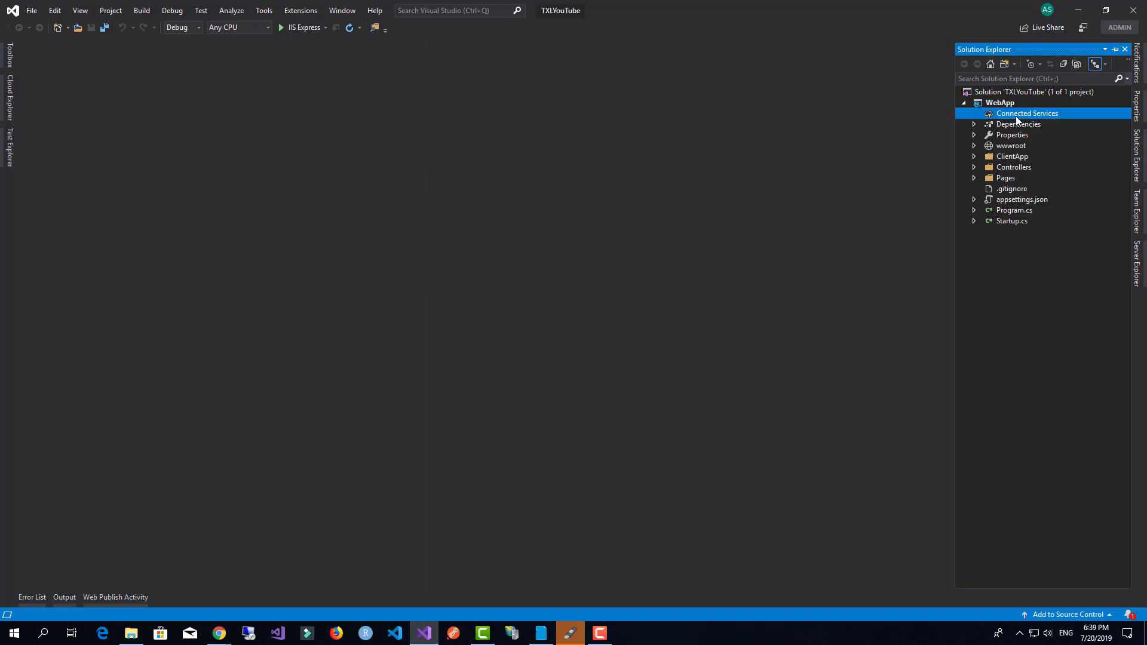
{"action": "right_click", "coordinate": [1015, 117]}
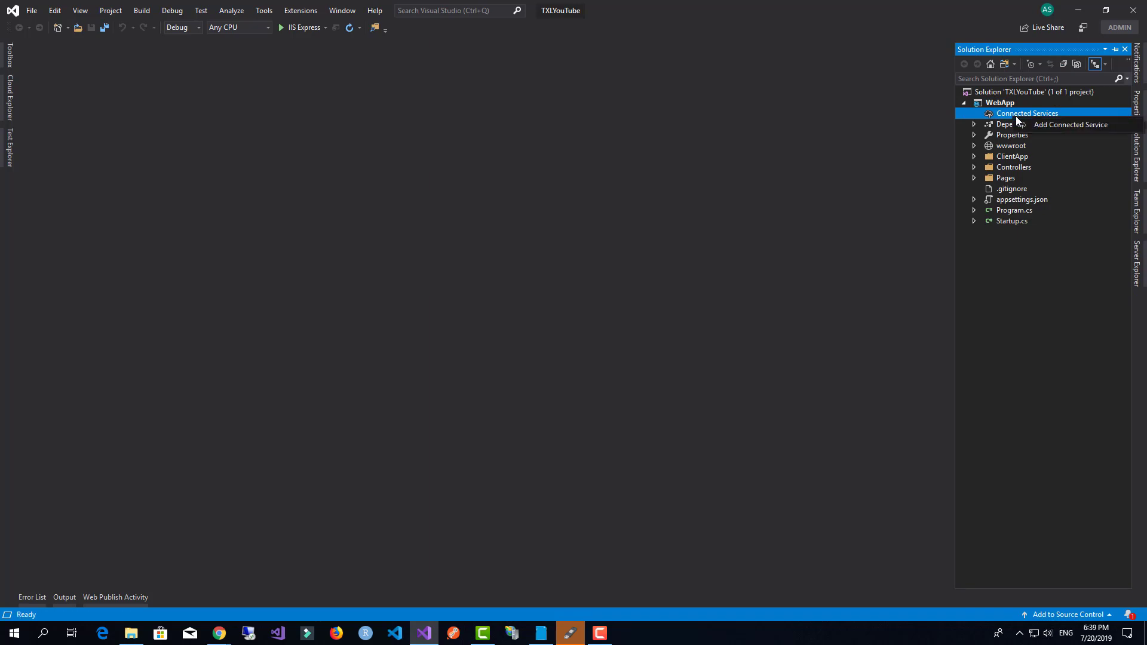
{"action": "left_click", "coordinate": [1038, 124]}
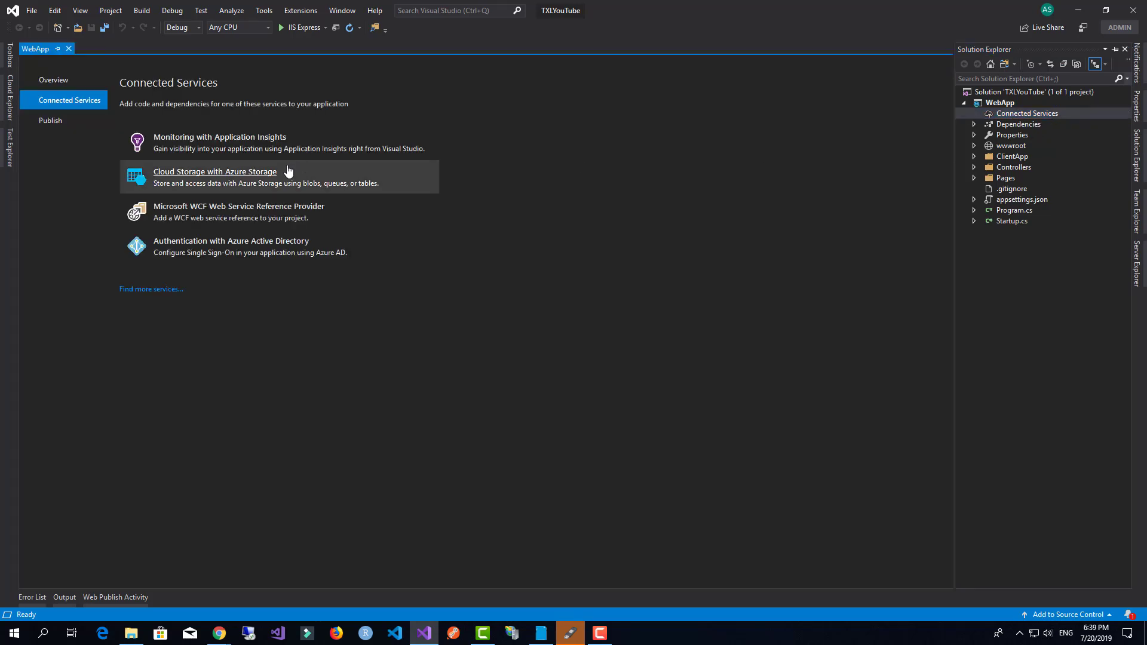
{"action": "middle_click", "coordinate": [38, 48]}
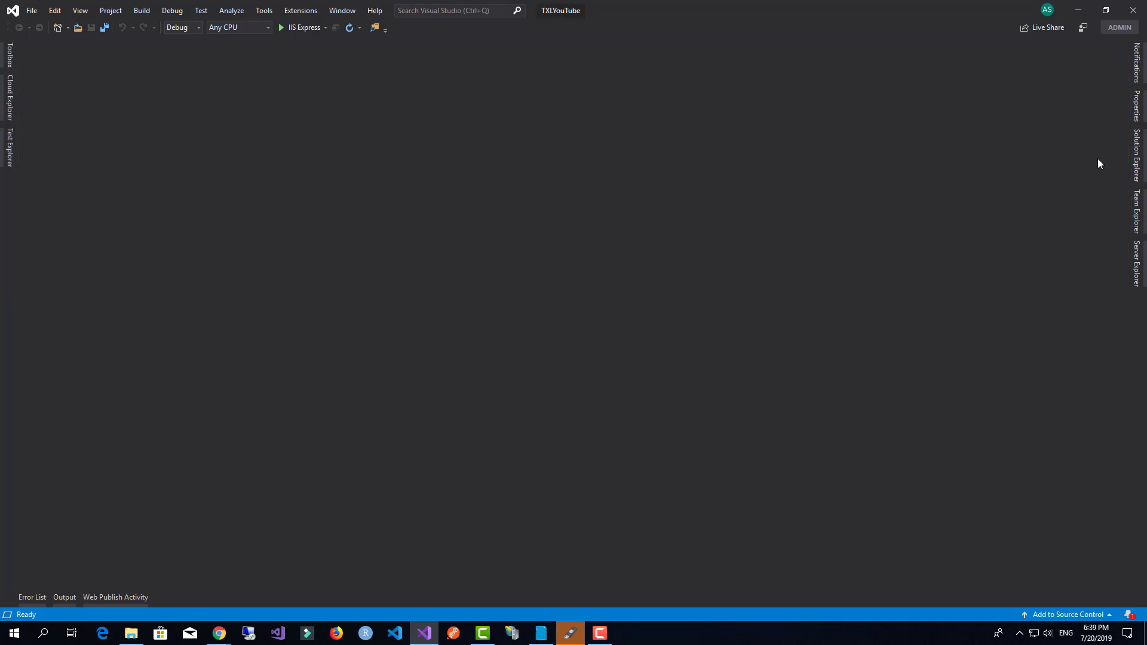
Expand the Dependencies node of the WebApp project in the solution tree
{"action": "left_click", "coordinate": [1138, 154]}
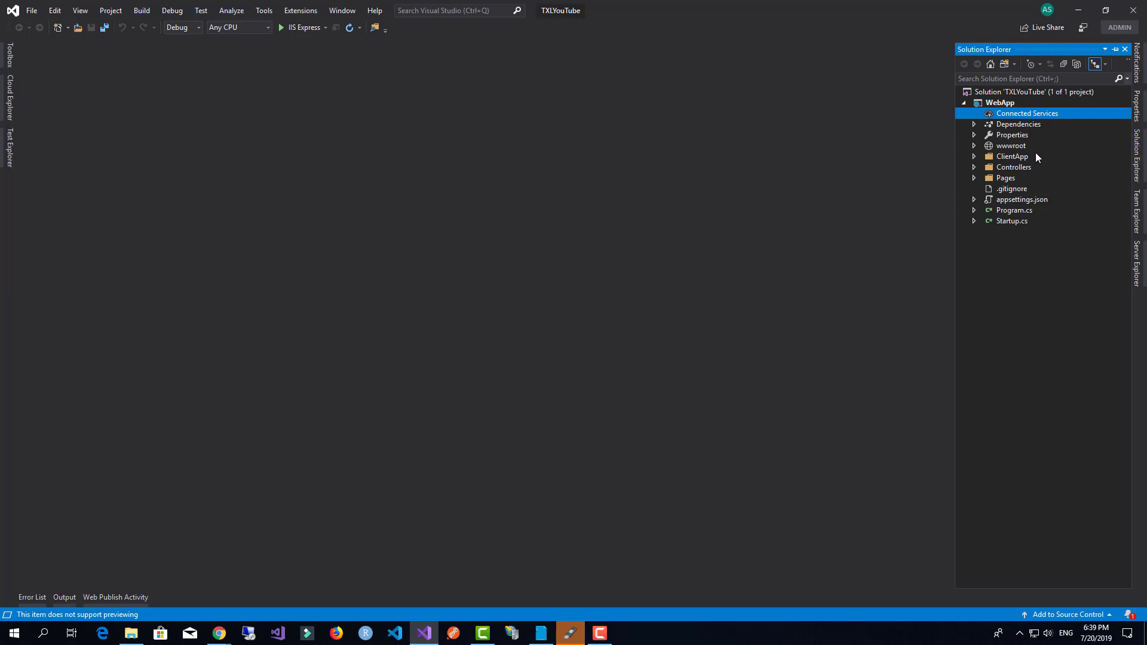
{"action": "left_click", "coordinate": [1011, 125]}
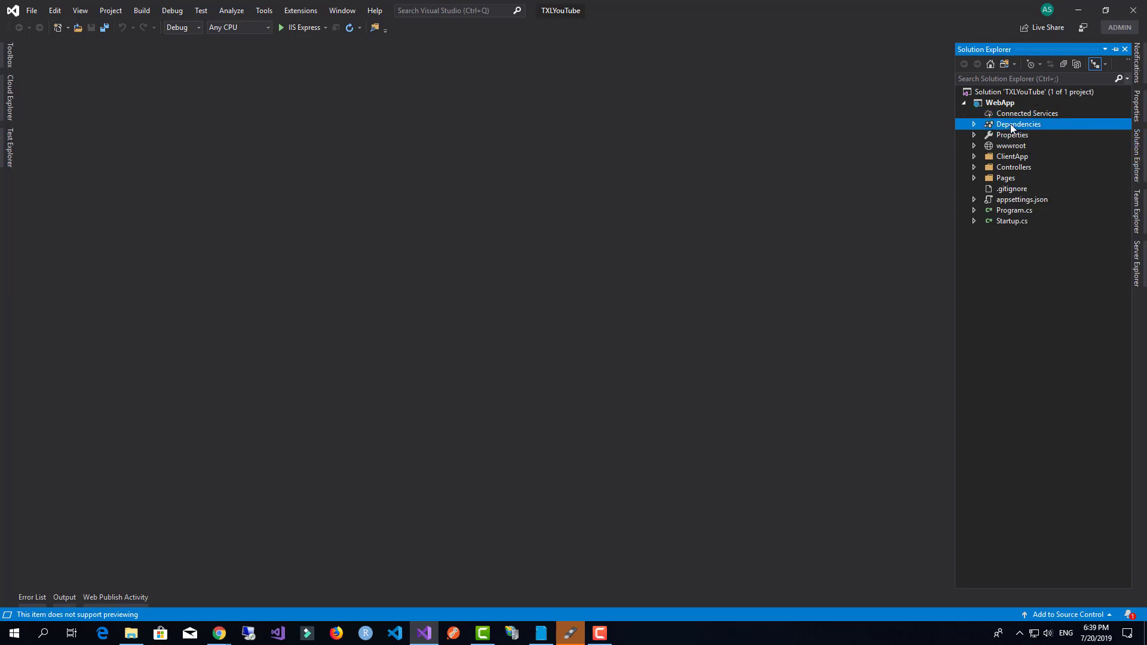
{"action": "left_click", "coordinate": [974, 124]}
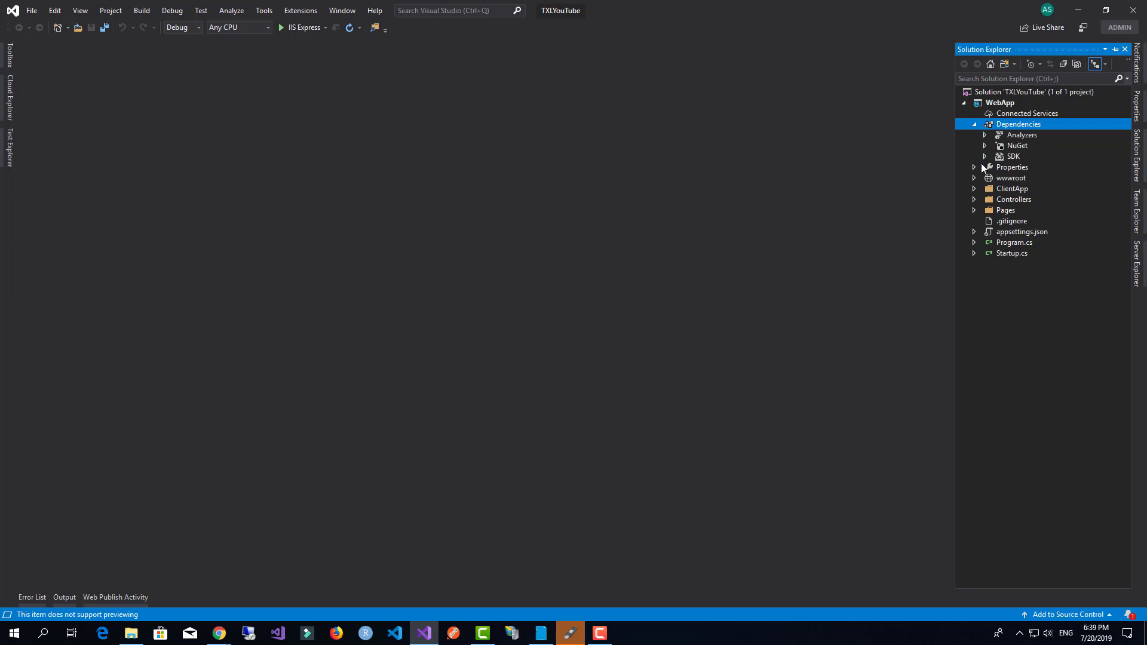
Look through the NuGet packages, including Microsoft.AspNetCore.App, the Analyzers and the SDK under Dependencies, collapsing each group again
{"action": "left_click", "coordinate": [984, 146]}
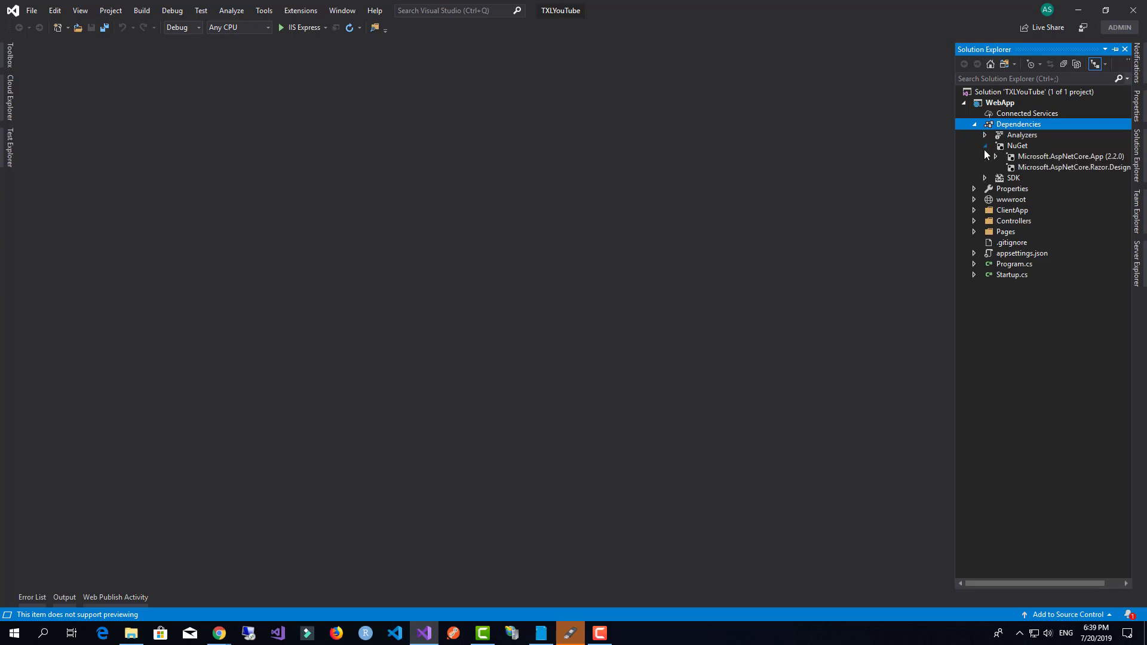
{"action": "left_click", "coordinate": [995, 157]}
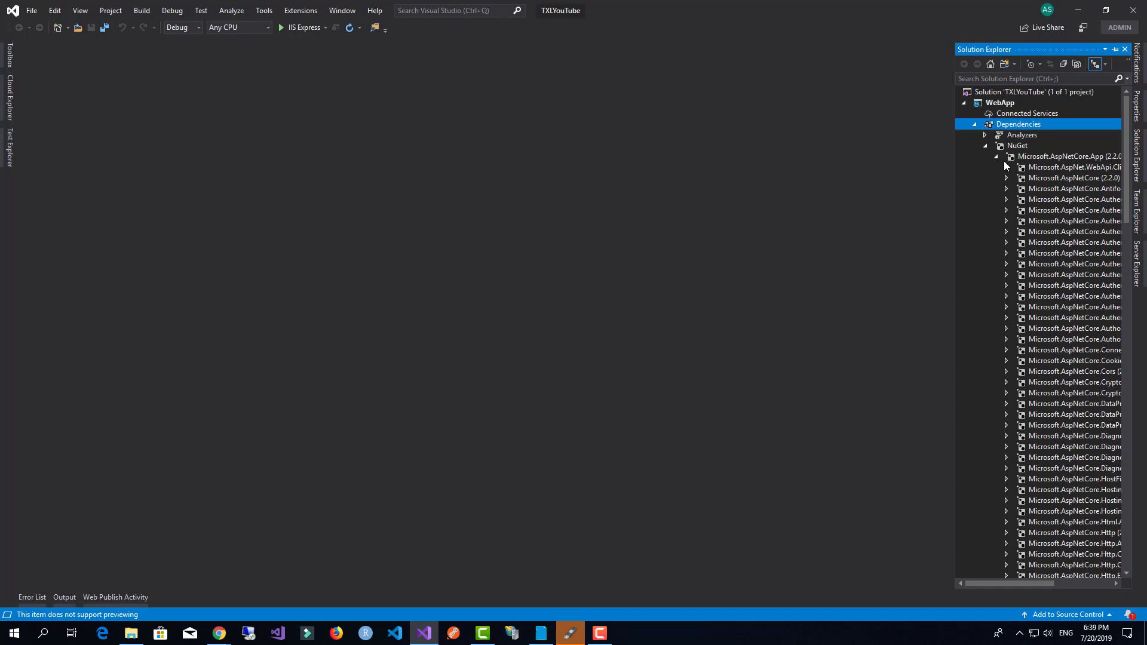
{"action": "left_click", "coordinate": [985, 145]}
{"action": "left_click", "coordinate": [985, 135]}
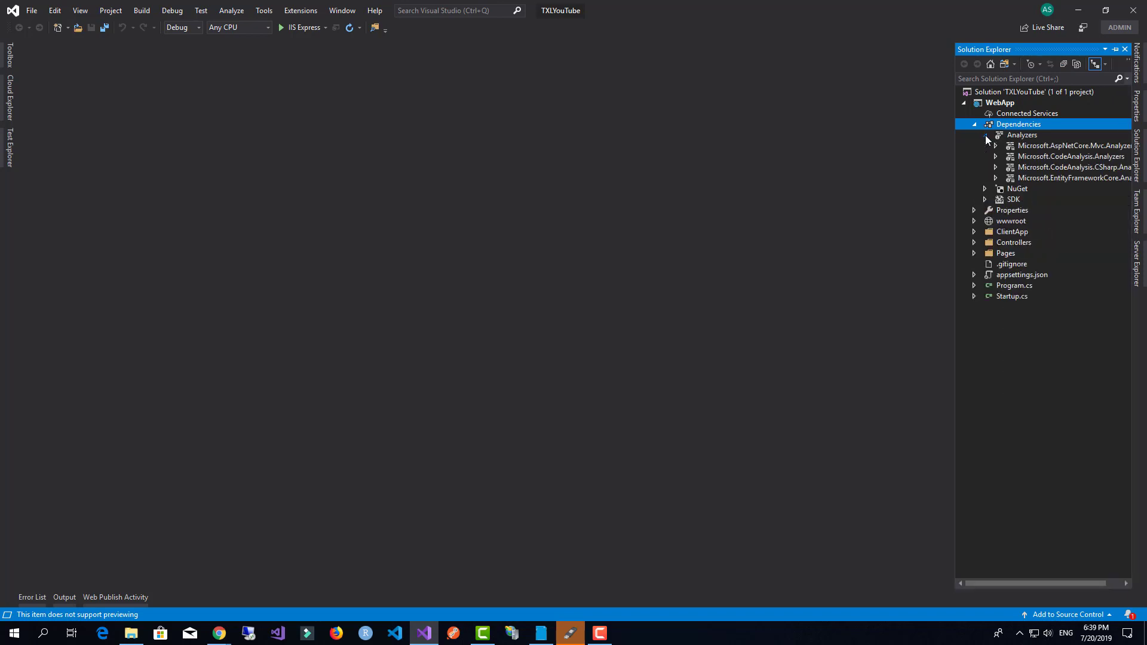
{"action": "left_click", "coordinate": [984, 135]}
{"action": "left_click", "coordinate": [985, 157]}
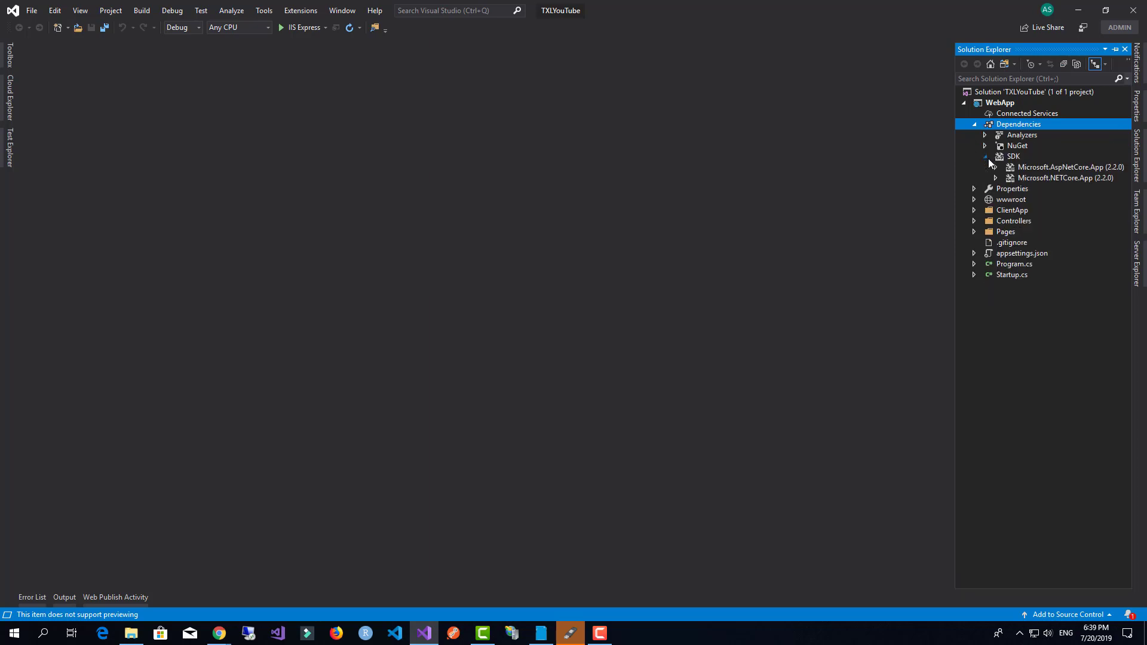
{"action": "left_click", "coordinate": [989, 159]}
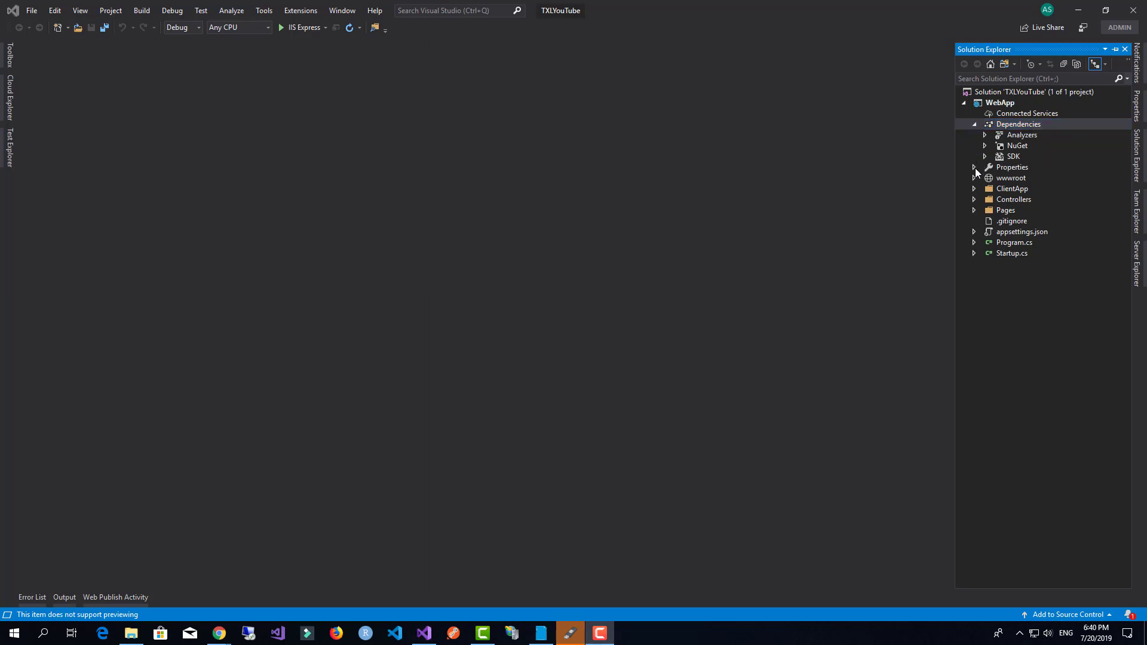
Expand the WebApp project's Properties node and open launchSettings.json to view it
{"action": "left_click", "coordinate": [974, 169]}
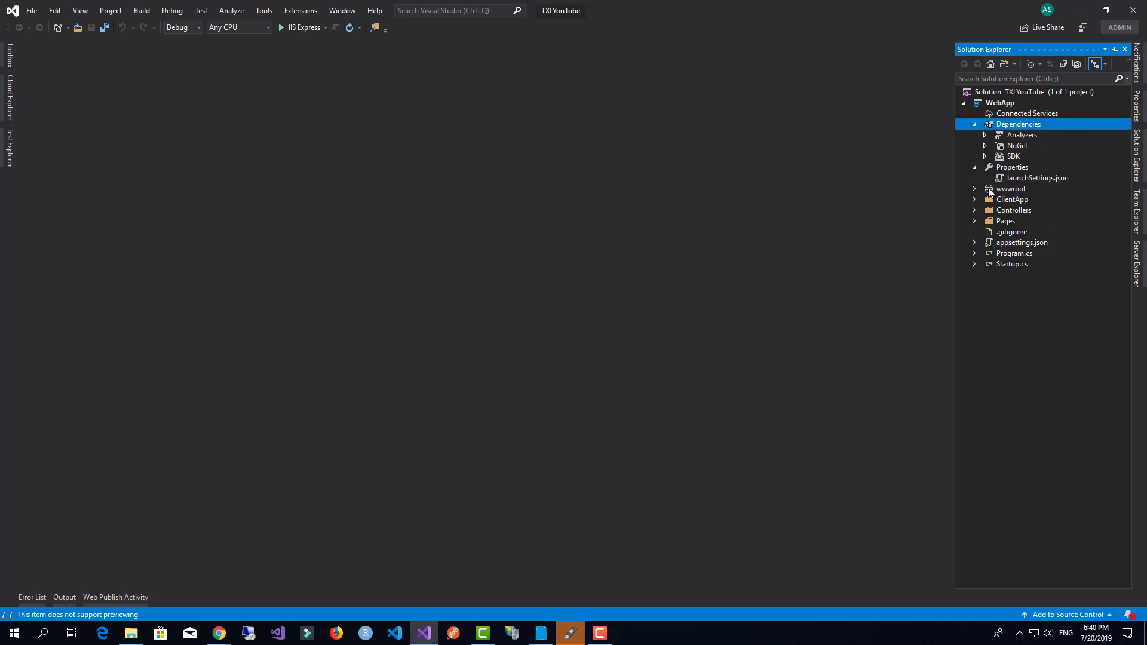
{"action": "left_click", "coordinate": [1022, 180]}
{"action": "double_click", "coordinate": [1057, 178]}
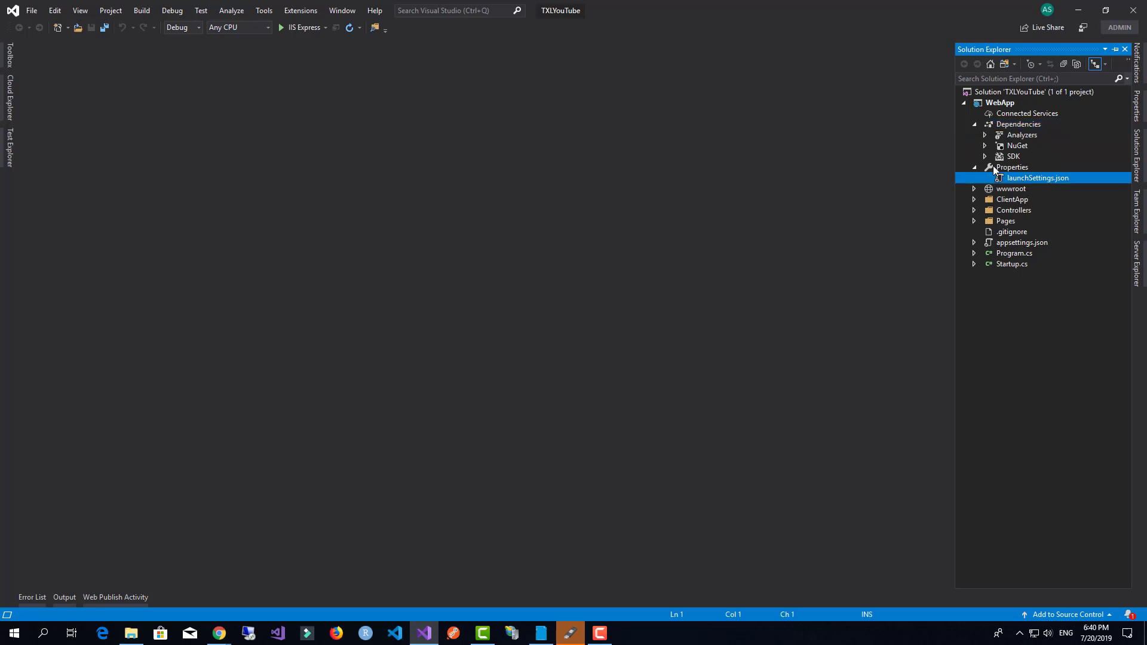